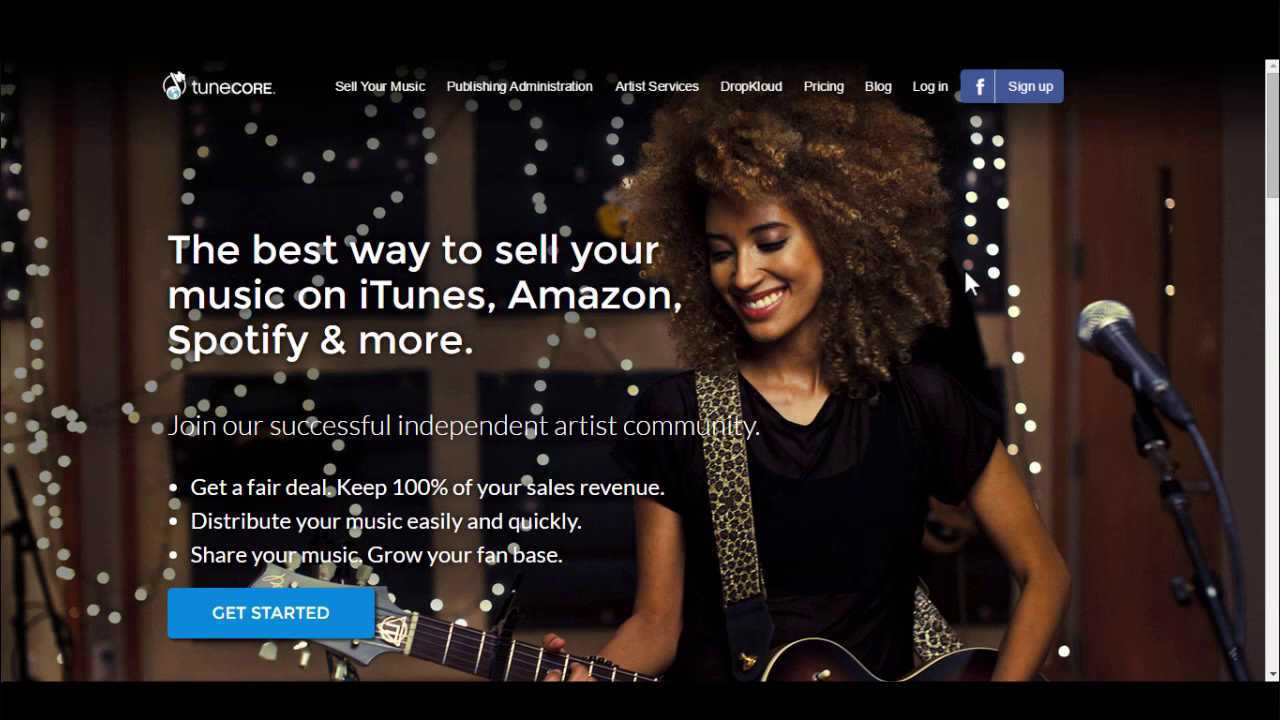
Sign up for a free TuneCore account with name, country, email and password, agreeing to the terms.
{"action": "left_click", "coordinate": [245, 622]}
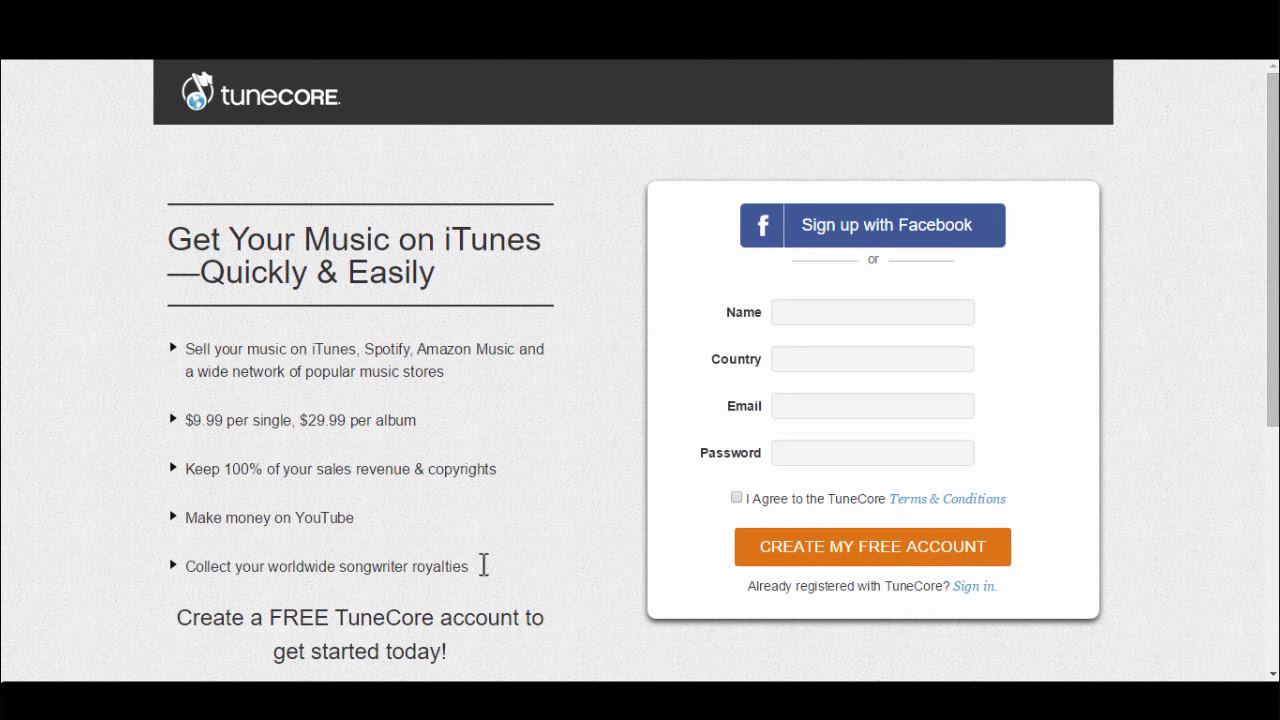
{"action": "left_click", "coordinate": [829, 317]}
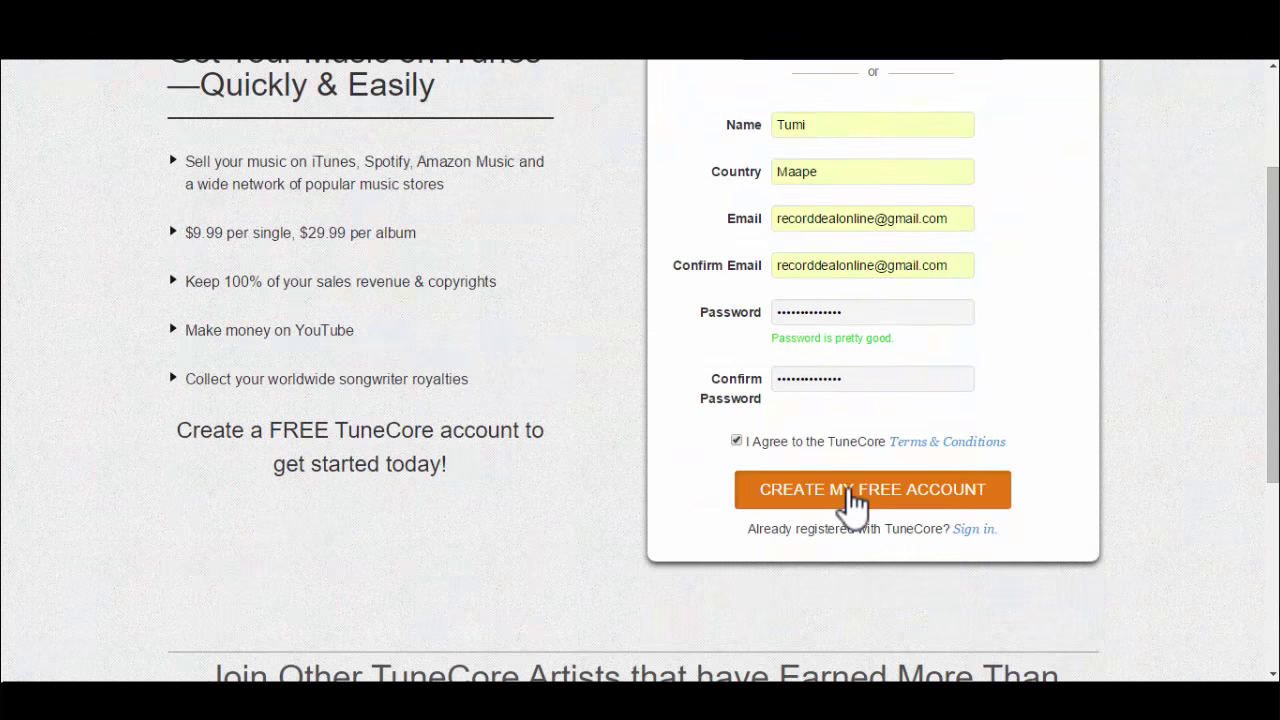
{"action": "left_click", "coordinate": [851, 509]}
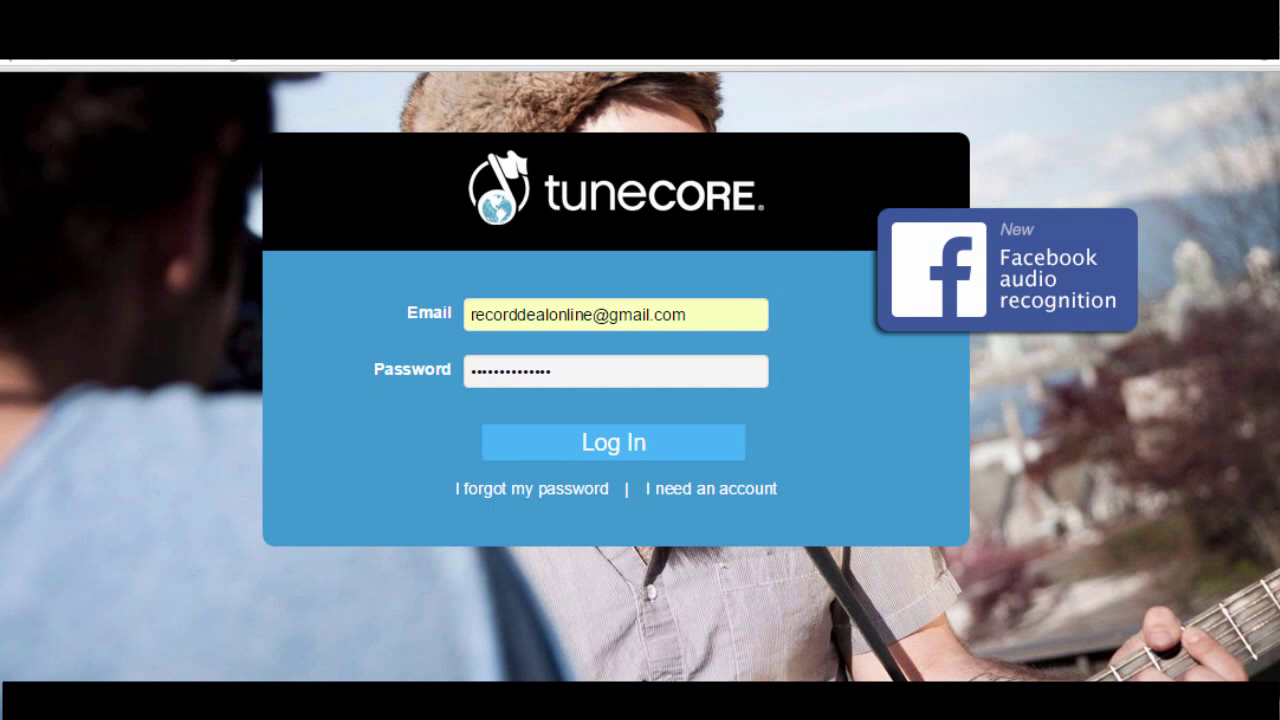
Log in with the new account's email and password to reach the Welcome to TuneCore dashboard.
{"action": "left_click", "coordinate": [577, 442]}
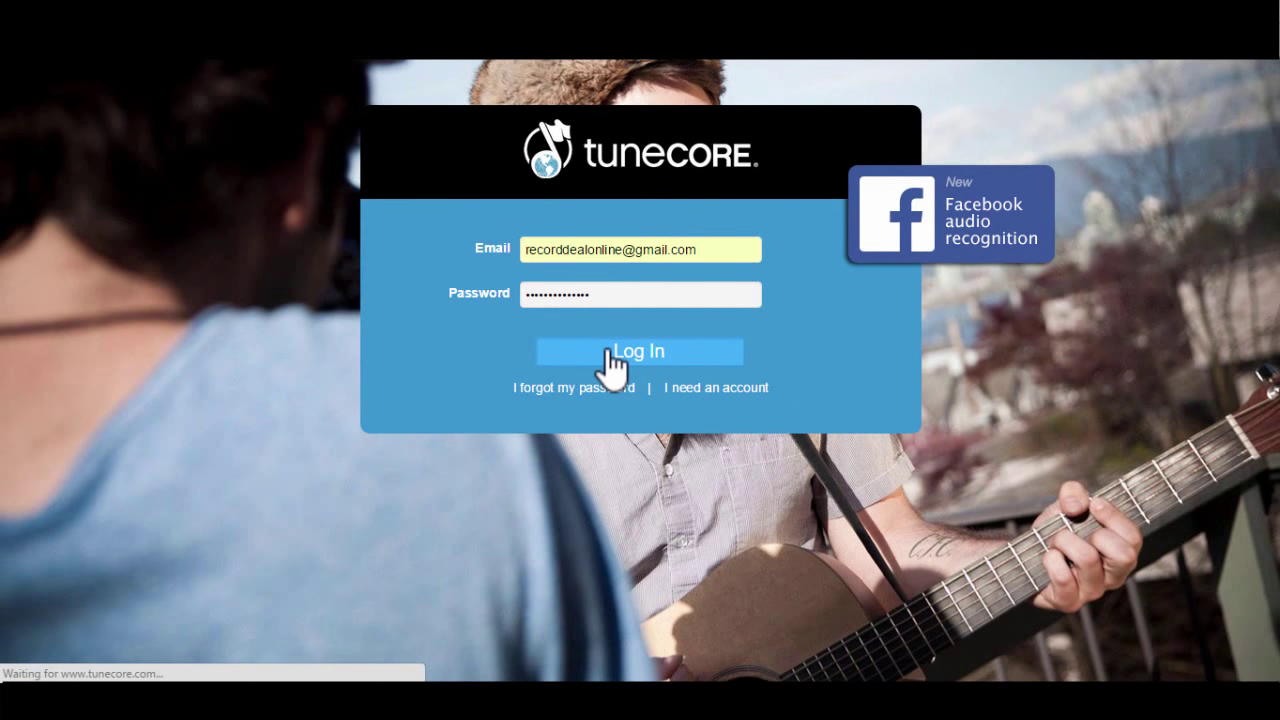
{"action": "left_click", "coordinate": [1070, 90]}
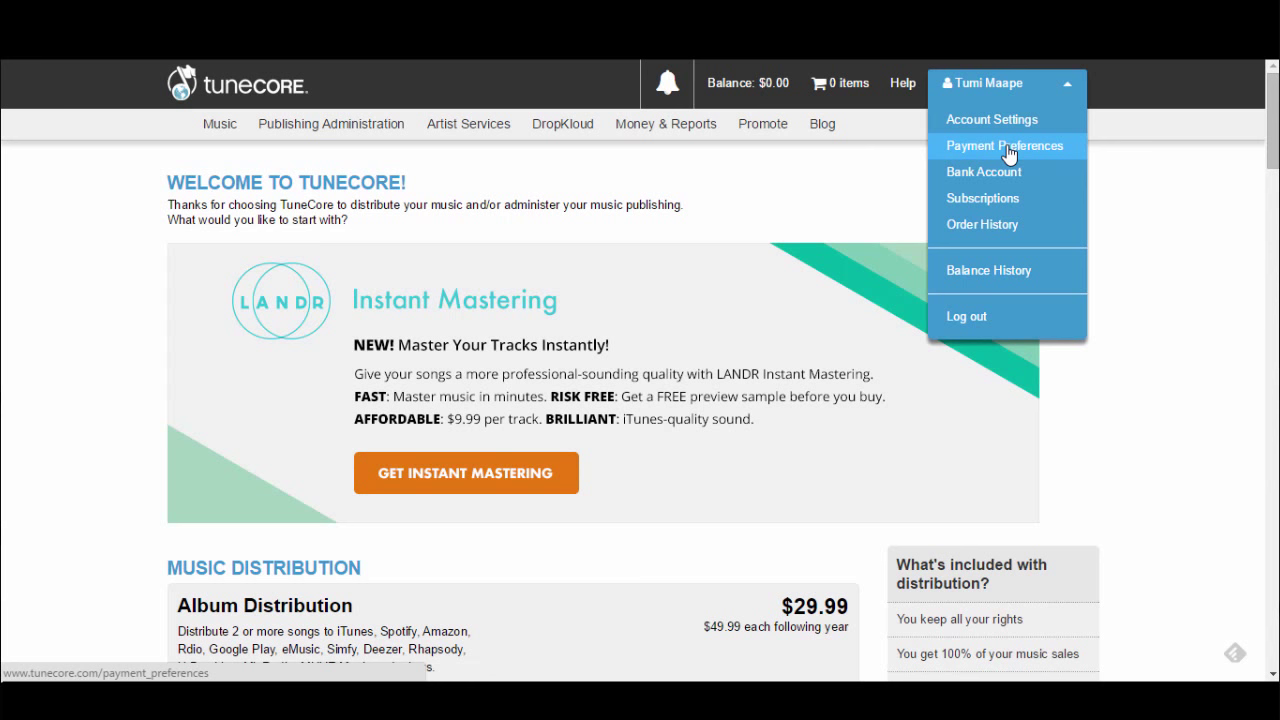
Start a Single Distribution titled 'Sample Song' and tick the explicit-lyrics box.
{"action": "scroll", "coordinate": [1057, 374], "scroll_direction": "down", "scroll_amount": 5}
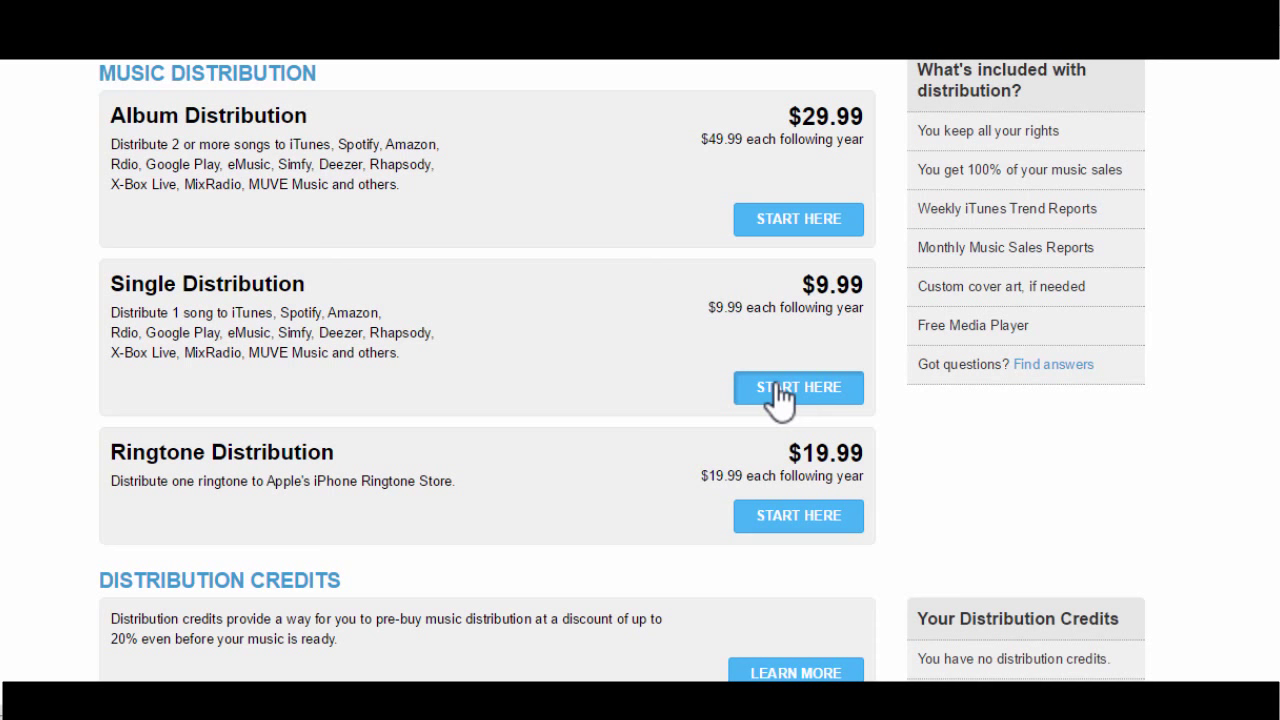
{"action": "left_click", "coordinate": [778, 392]}
{"action": "type", "text": "Sample"}
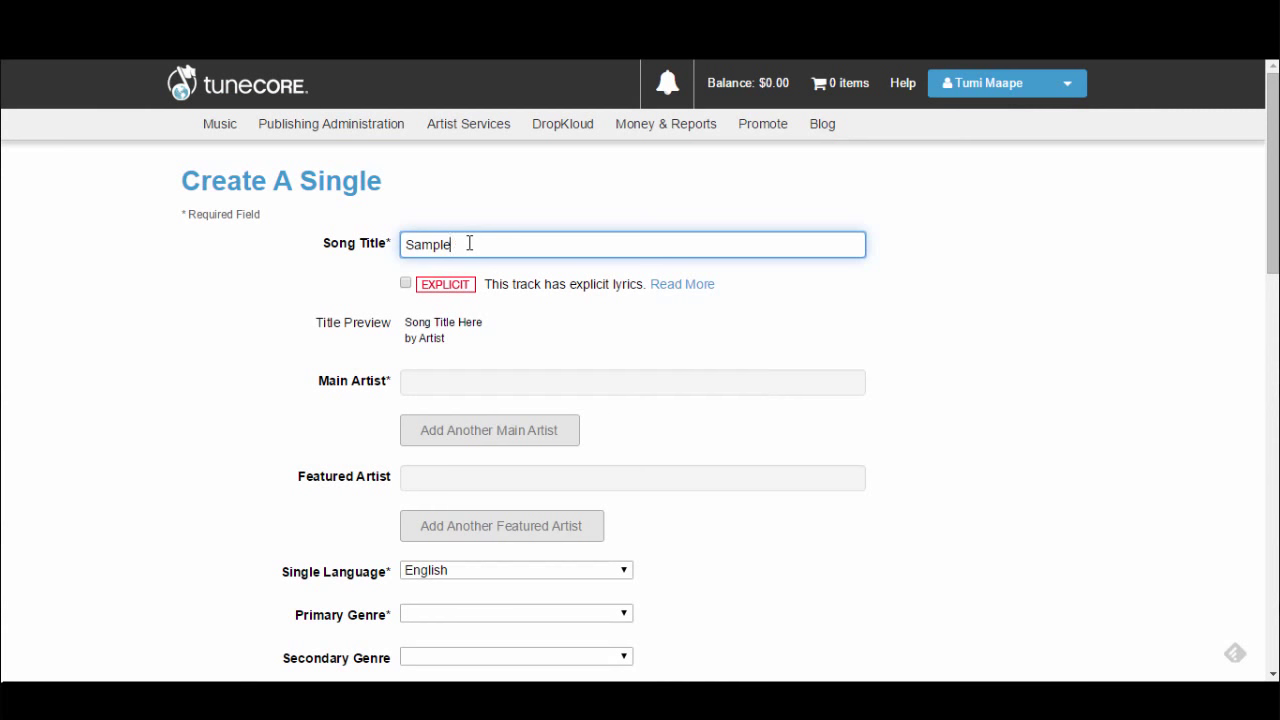
{"action": "type", "text": " Song"}
{"action": "left_click", "coordinate": [405, 283]}
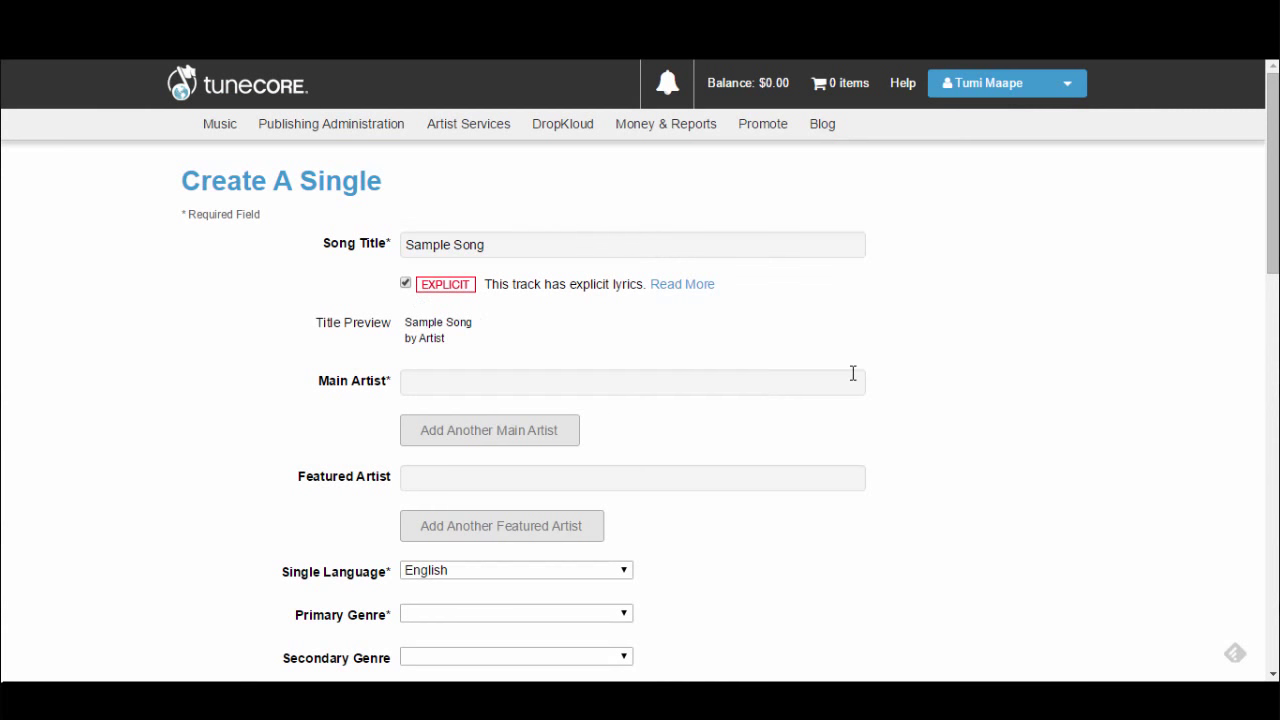
Enter Pyro as the single's main artist.
{"action": "left_click", "coordinate": [449, 383]}
{"action": "type", "text": "Pyro"}
{"action": "left_click", "coordinate": [727, 445]}
Set the primary genre to Hip Hop/Rap and the secondary genre to Electronic.
{"action": "scroll", "coordinate": [727, 445], "scroll_direction": "down", "scroll_amount": 1}
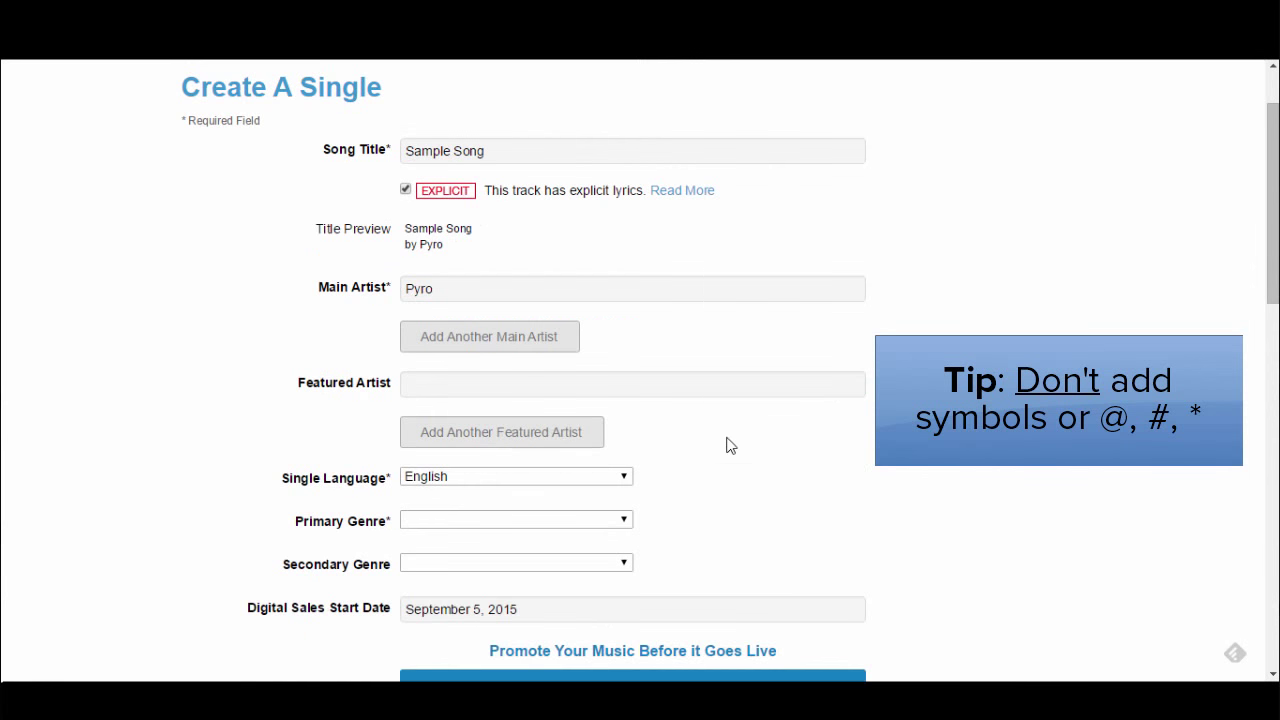
{"action": "scroll", "coordinate": [774, 449], "scroll_direction": "down", "scroll_amount": 1}
{"action": "left_click", "coordinate": [622, 428]}
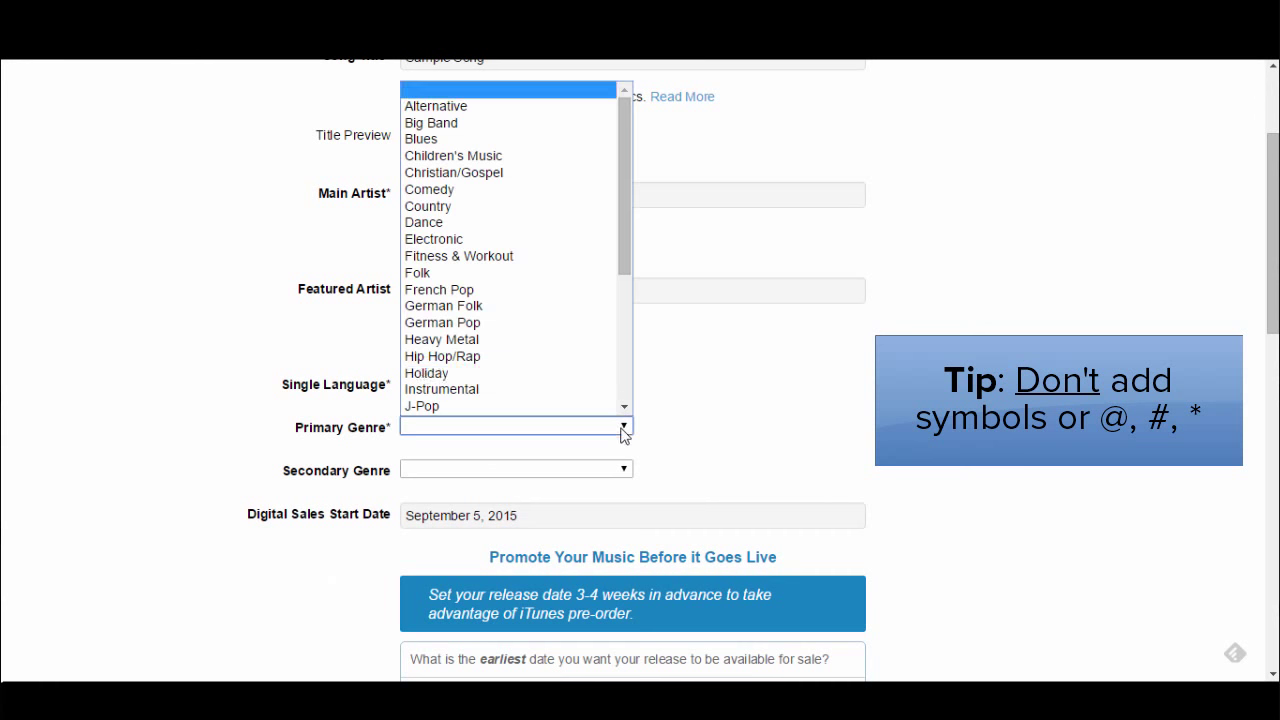
{"action": "scroll", "coordinate": [517, 262], "scroll_direction": "down", "scroll_amount": 2}
{"action": "left_click", "coordinate": [517, 276]}
{"action": "scroll", "coordinate": [620, 285], "scroll_direction": "down", "scroll_amount": 2}
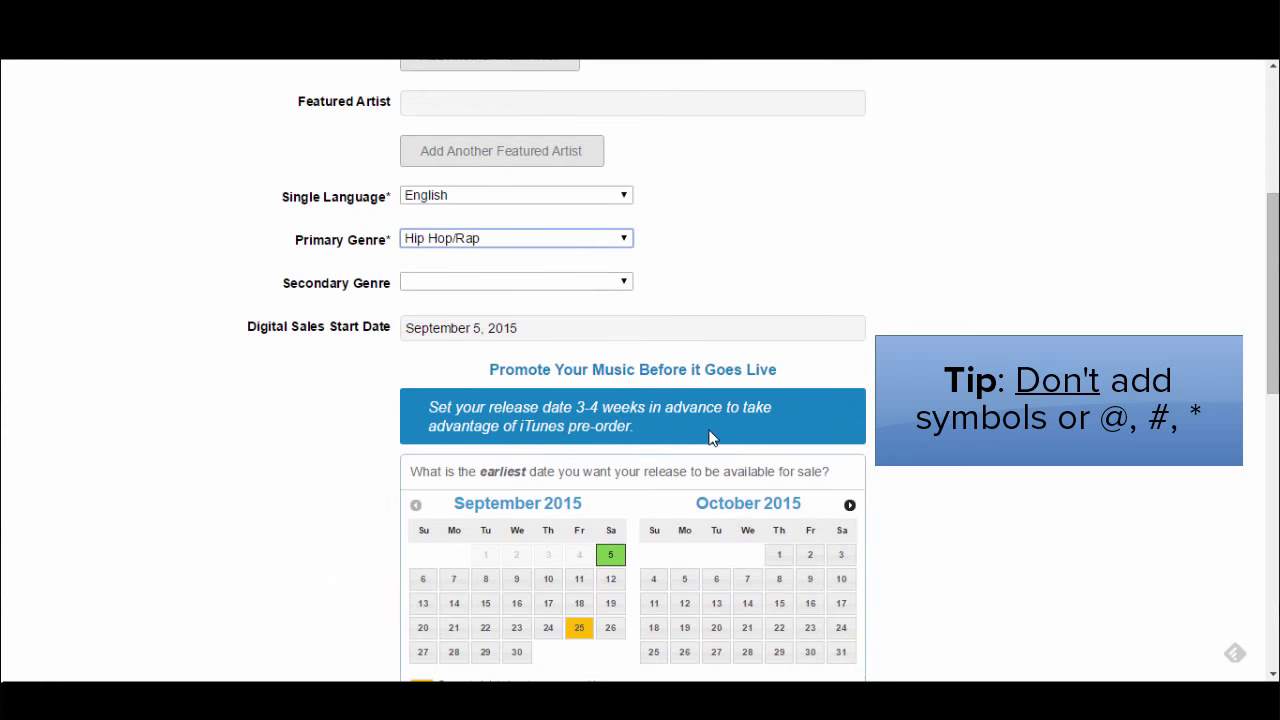
{"action": "left_click", "coordinate": [620, 285]}
{"action": "left_click", "coordinate": [420, 449]}
{"action": "scroll", "coordinate": [420, 449], "scroll_direction": "down", "scroll_amount": 1}
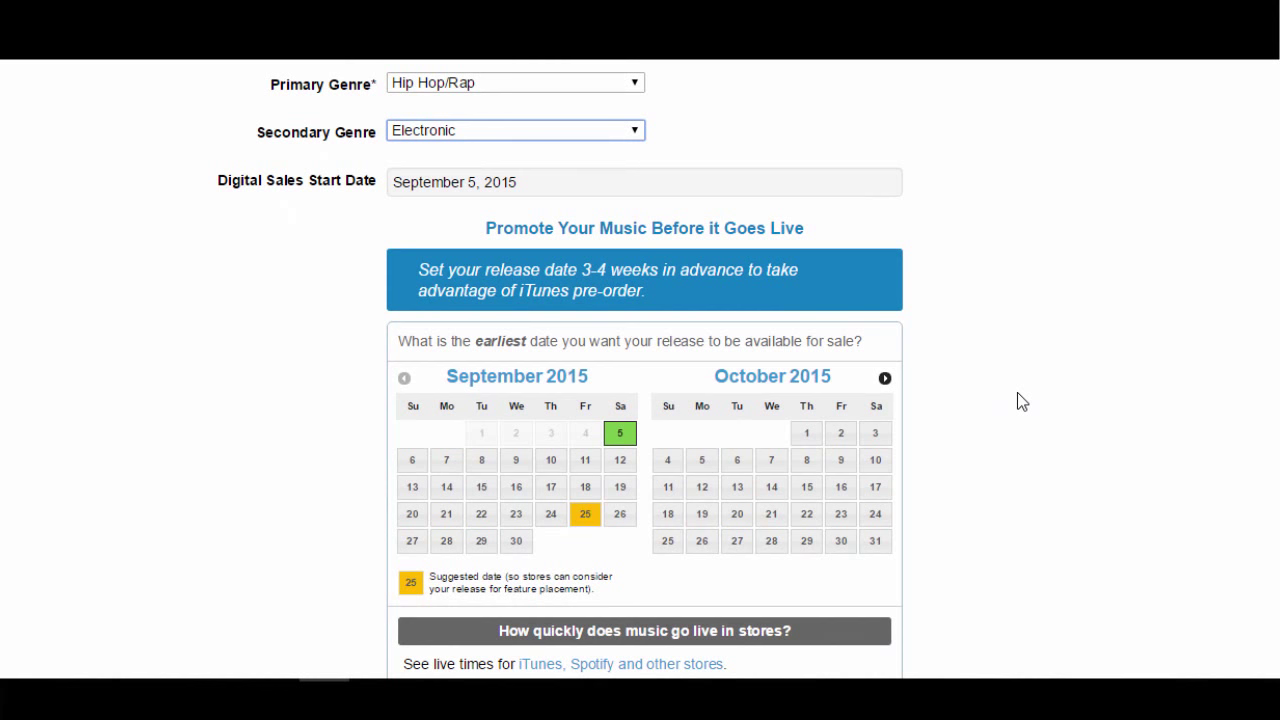
{"action": "scroll", "coordinate": [1017, 392], "scroll_direction": "down", "scroll_amount": 1}
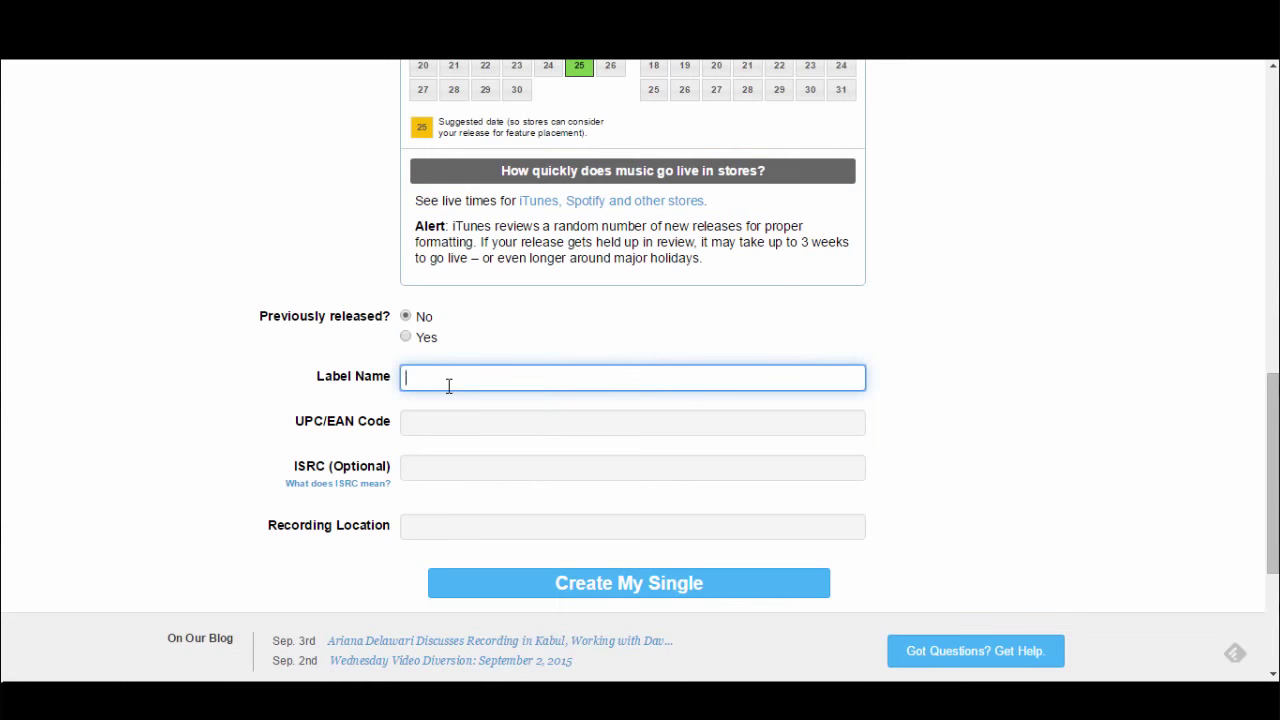
Enter label 'Record Deal Online' and recording location 'South Africa', then create the single.
{"action": "type", "text": "Record"}
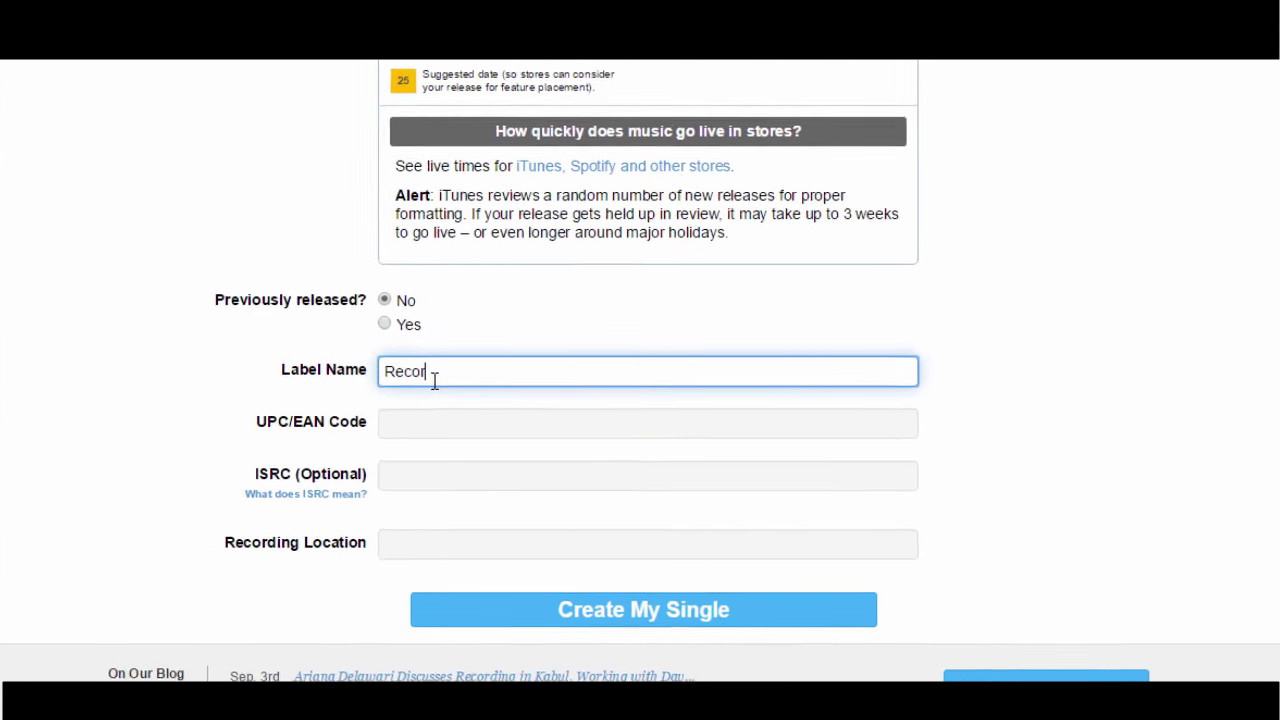
{"action": "type", "text": " Deal"}
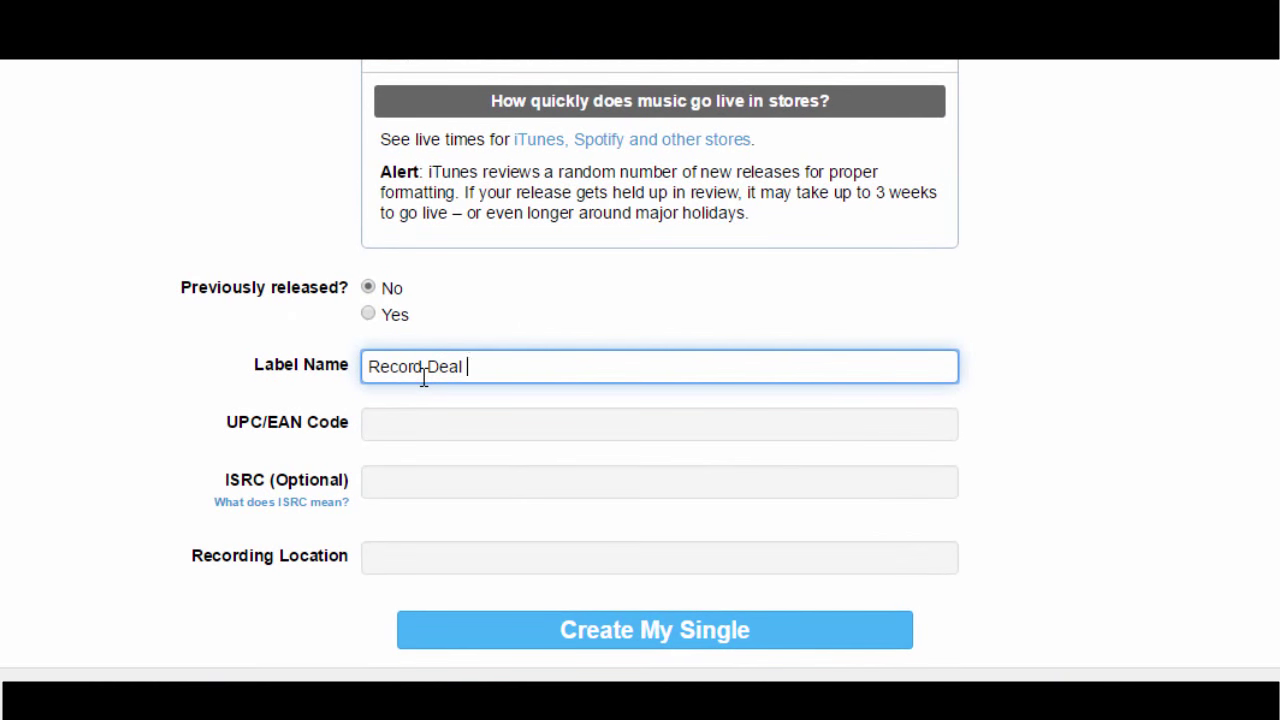
{"action": "type", "text": " Online"}
{"action": "left_click", "coordinate": [410, 421]}
{"action": "left_click", "coordinate": [408, 485]}
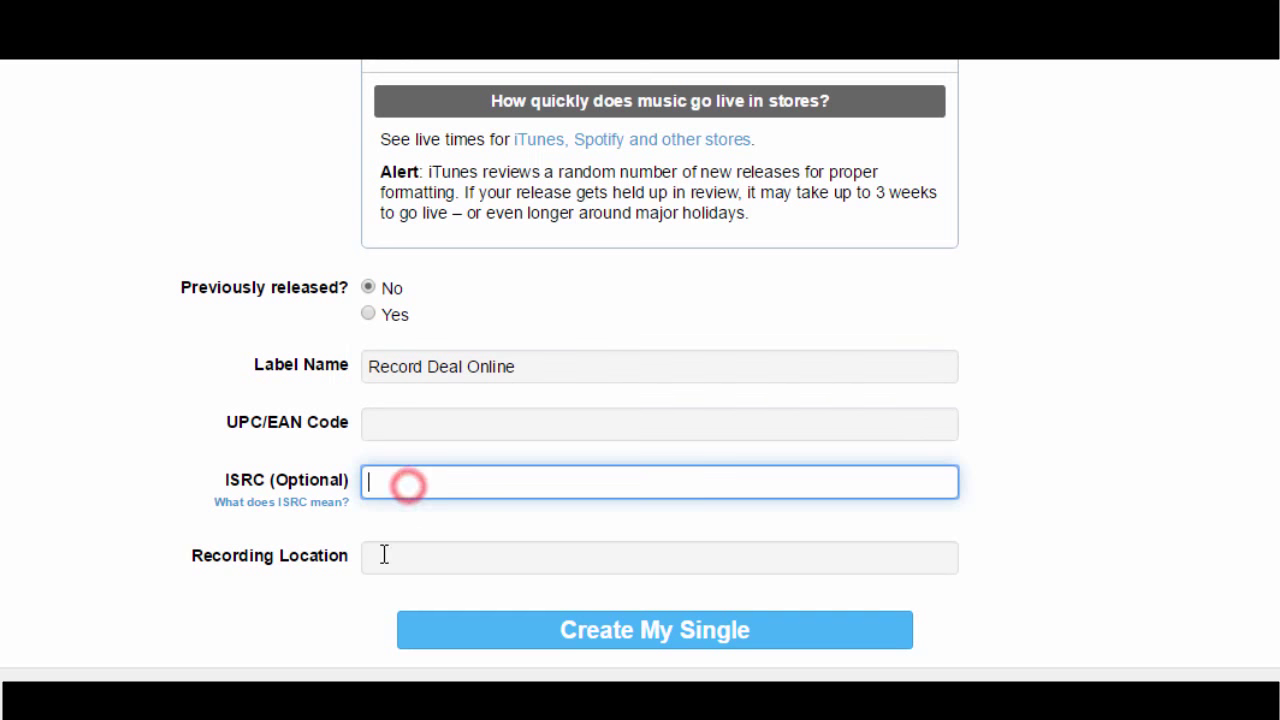
{"action": "left_click", "coordinate": [381, 559]}
{"action": "type", "text": "South"}
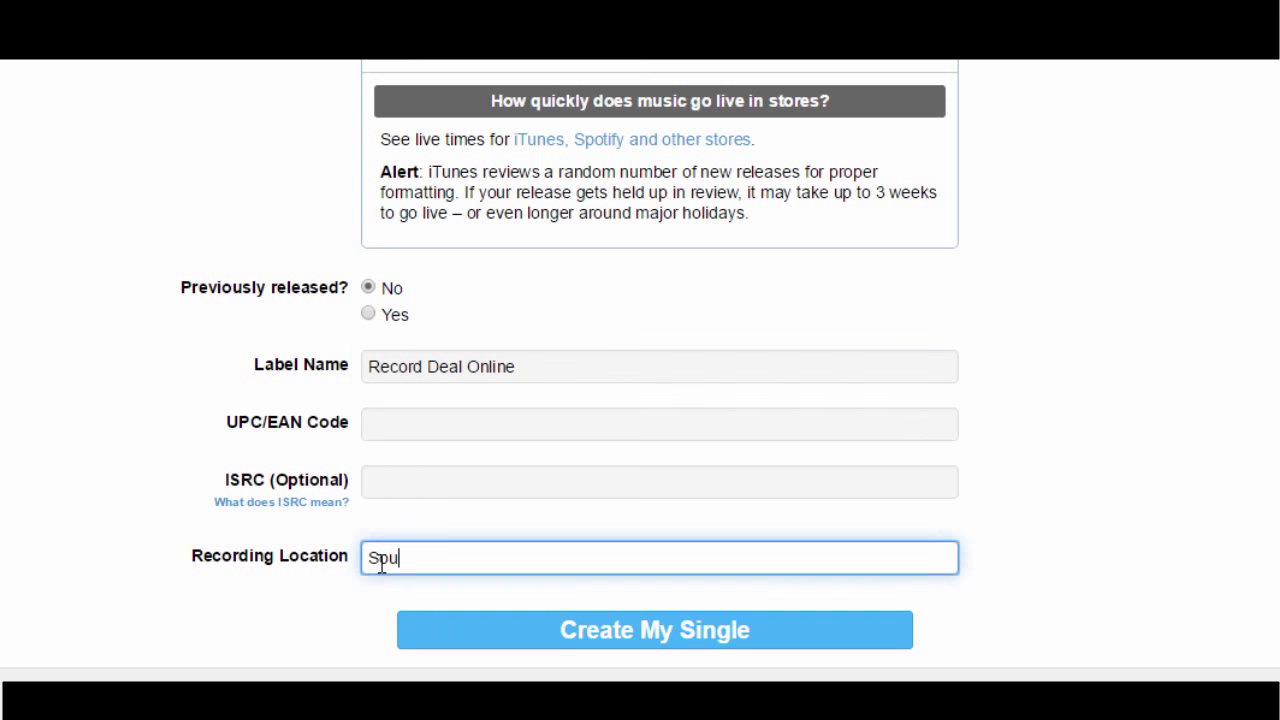
{"action": "type", "text": " Africa"}
{"action": "scroll", "coordinate": [1054, 570], "scroll_direction": "down", "scroll_amount": 1}
{"action": "left_click", "coordinate": [607, 512]}
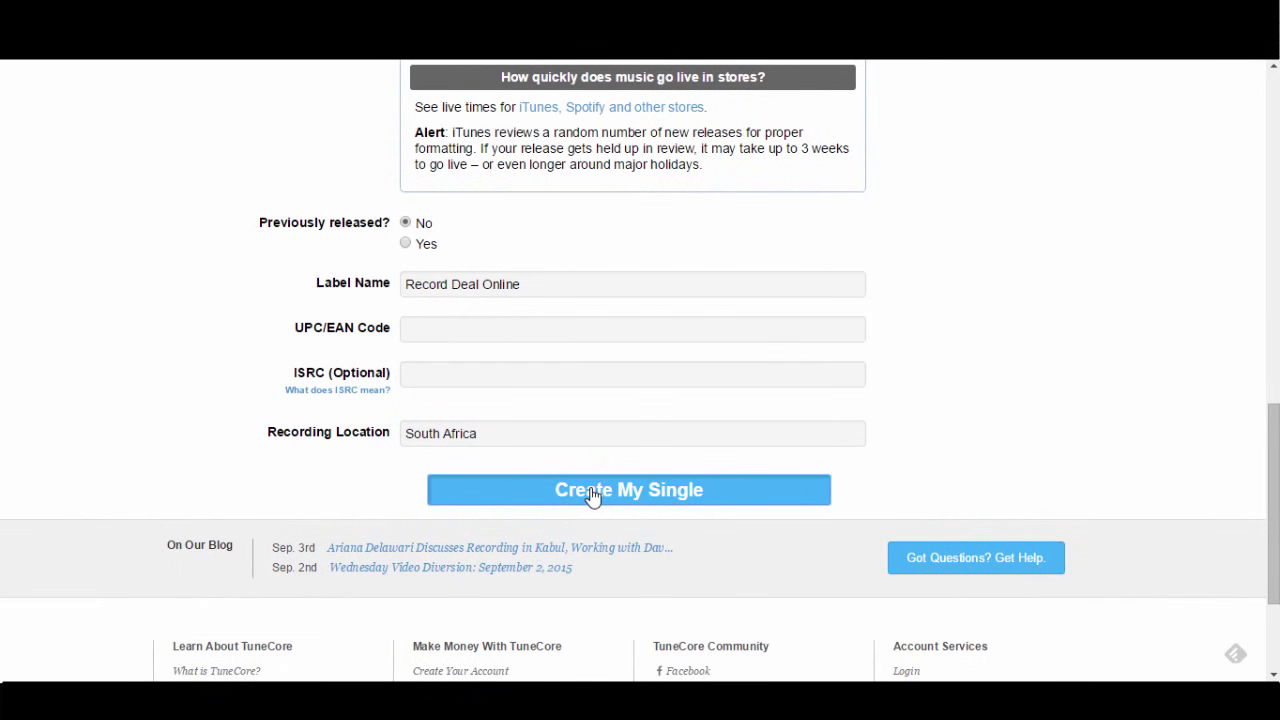
Open the single's store selection and add Store Automator.
{"action": "scroll", "coordinate": [600, 491], "scroll_direction": "down", "scroll_amount": 1}
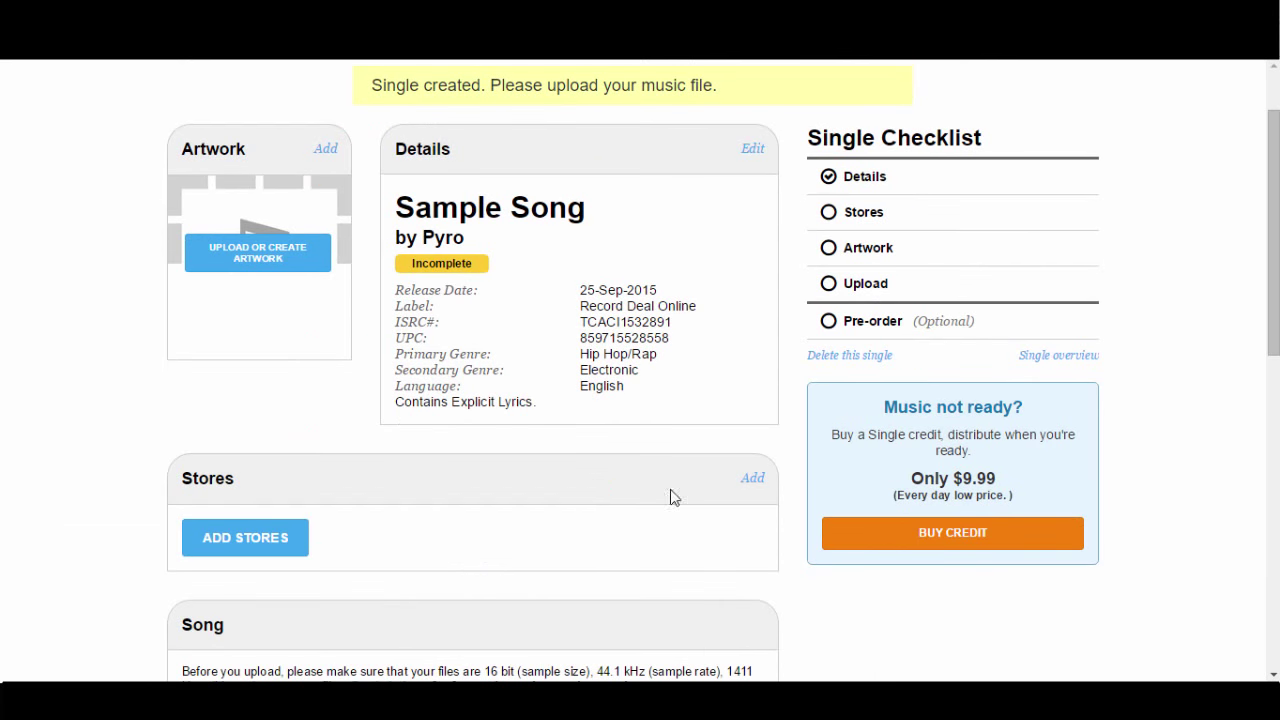
{"action": "scroll", "coordinate": [968, 140], "scroll_direction": "down", "scroll_amount": 1}
{"action": "scroll", "coordinate": [1114, 246], "scroll_direction": "down", "scroll_amount": 1}
{"action": "scroll", "coordinate": [1114, 246], "scroll_direction": "up", "scroll_amount": 2}
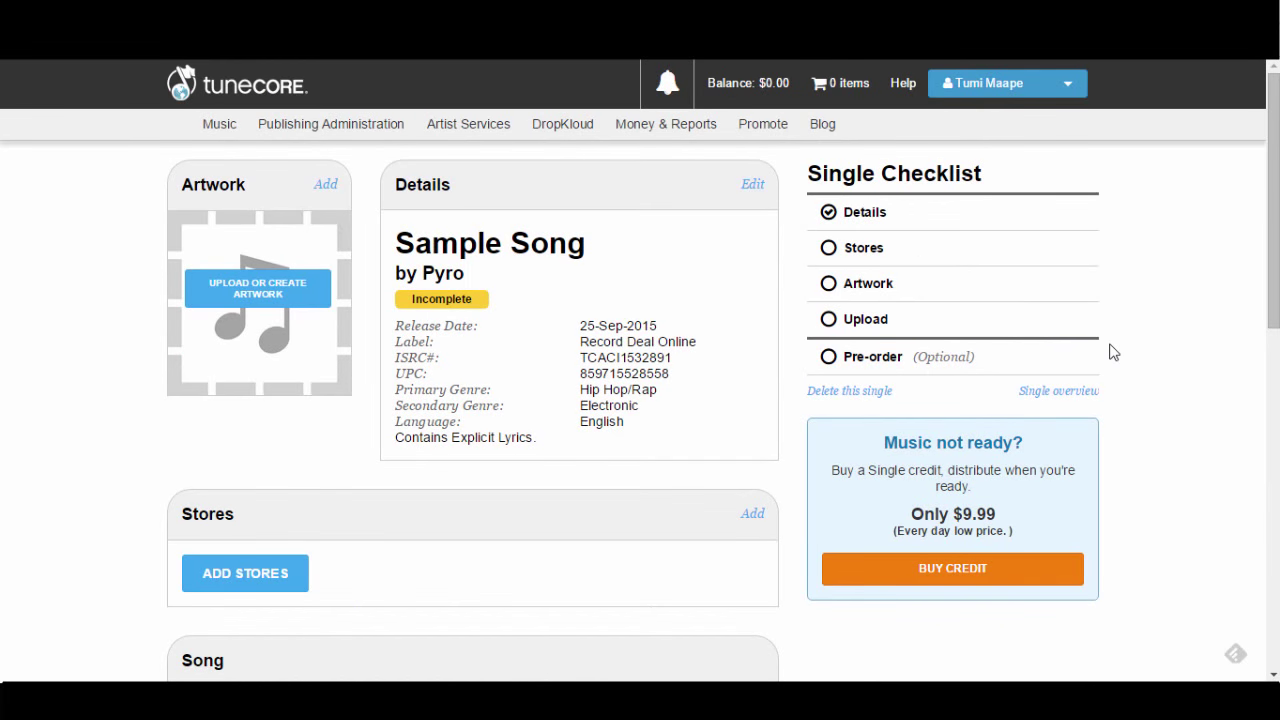
{"action": "scroll", "coordinate": [1114, 352], "scroll_direction": "down", "scroll_amount": 1}
{"action": "left_click", "coordinate": [239, 473]}
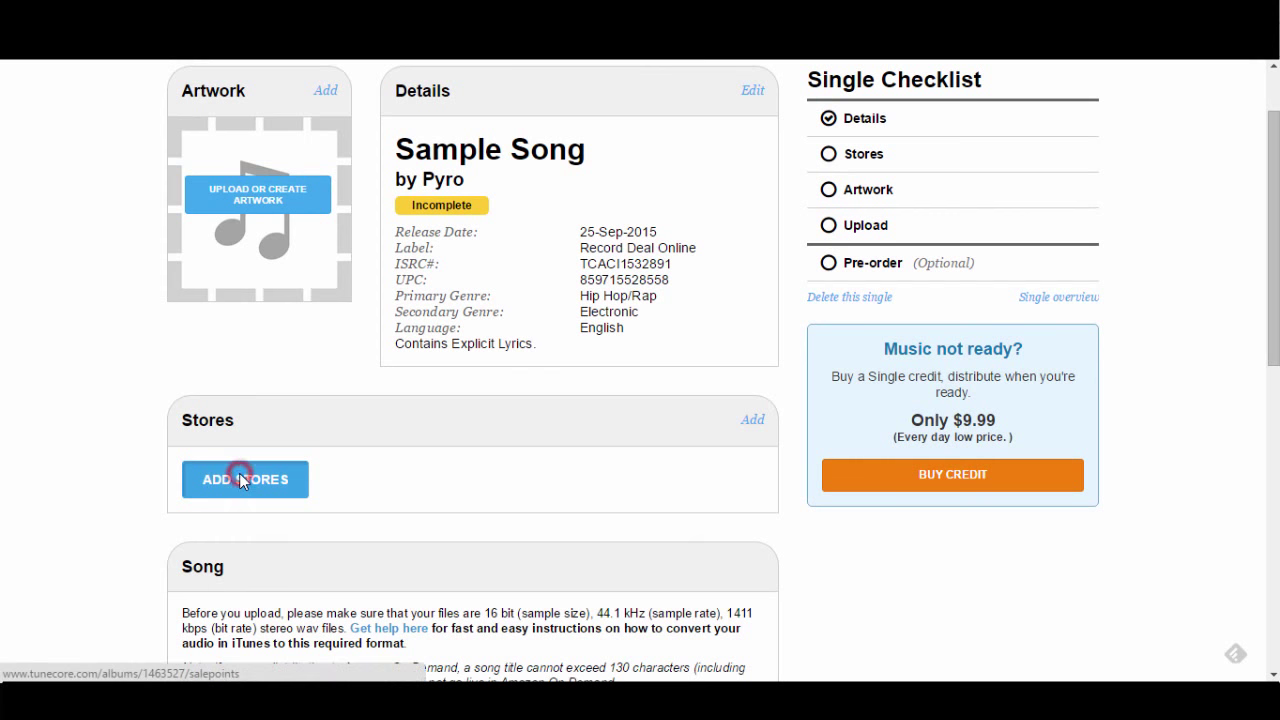
{"action": "left_click", "coordinate": [183, 338]}
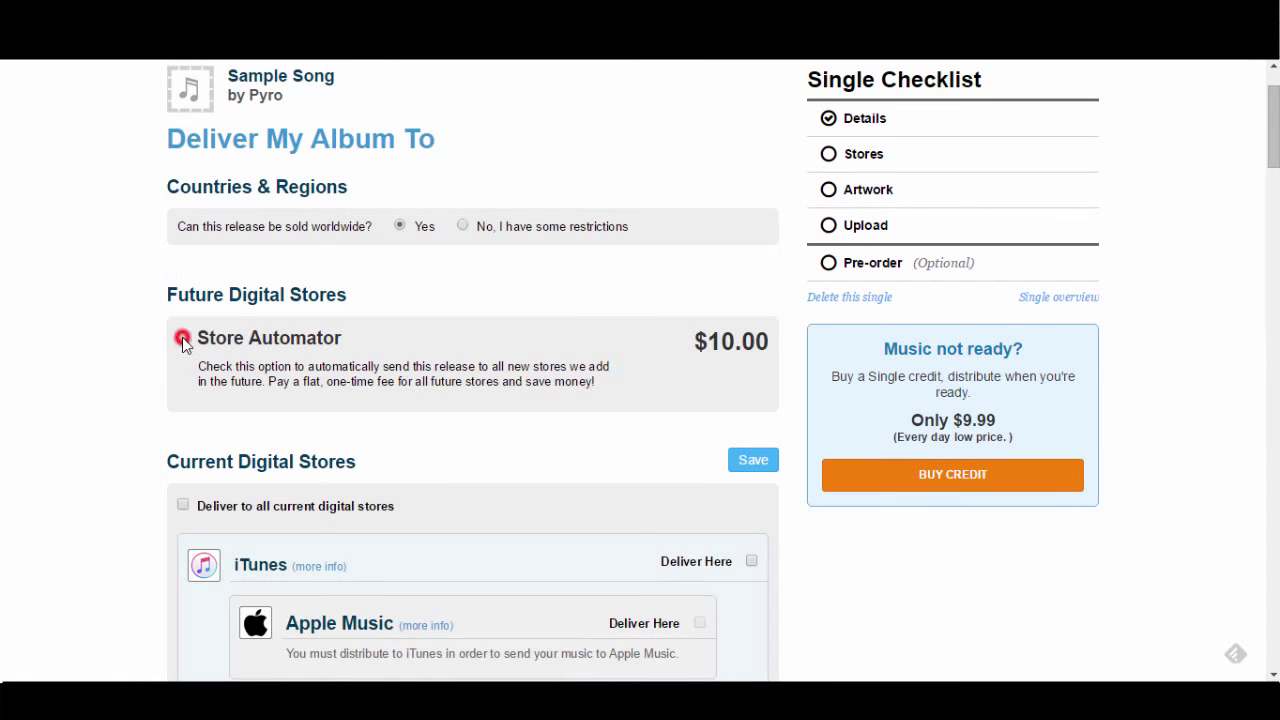
Select delivery to all current digital stores and save the store choices.
{"action": "scroll", "coordinate": [414, 471], "scroll_direction": "down", "scroll_amount": 1}
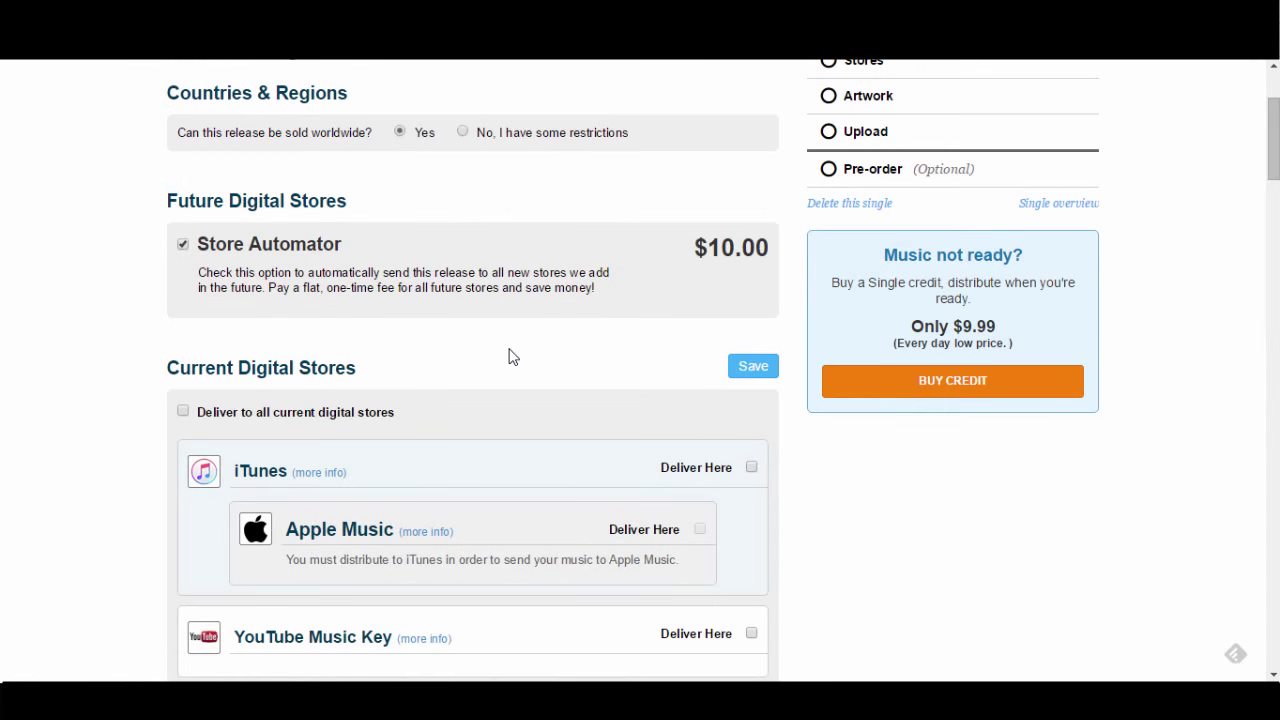
{"action": "left_click", "coordinate": [183, 411]}
{"action": "scroll", "coordinate": [871, 466], "scroll_direction": "down", "scroll_amount": 5}
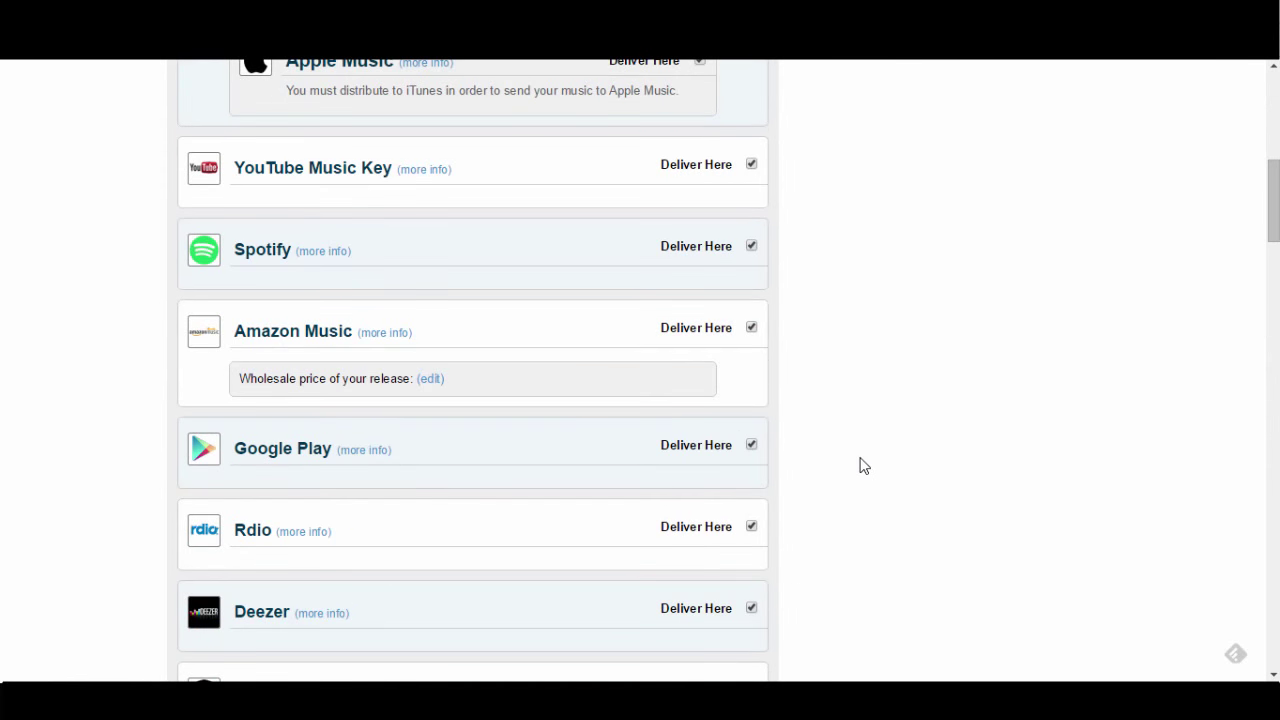
{"action": "scroll", "coordinate": [863, 466], "scroll_direction": "down", "scroll_amount": 1}
{"action": "scroll", "coordinate": [862, 466], "scroll_direction": "down", "scroll_amount": 2}
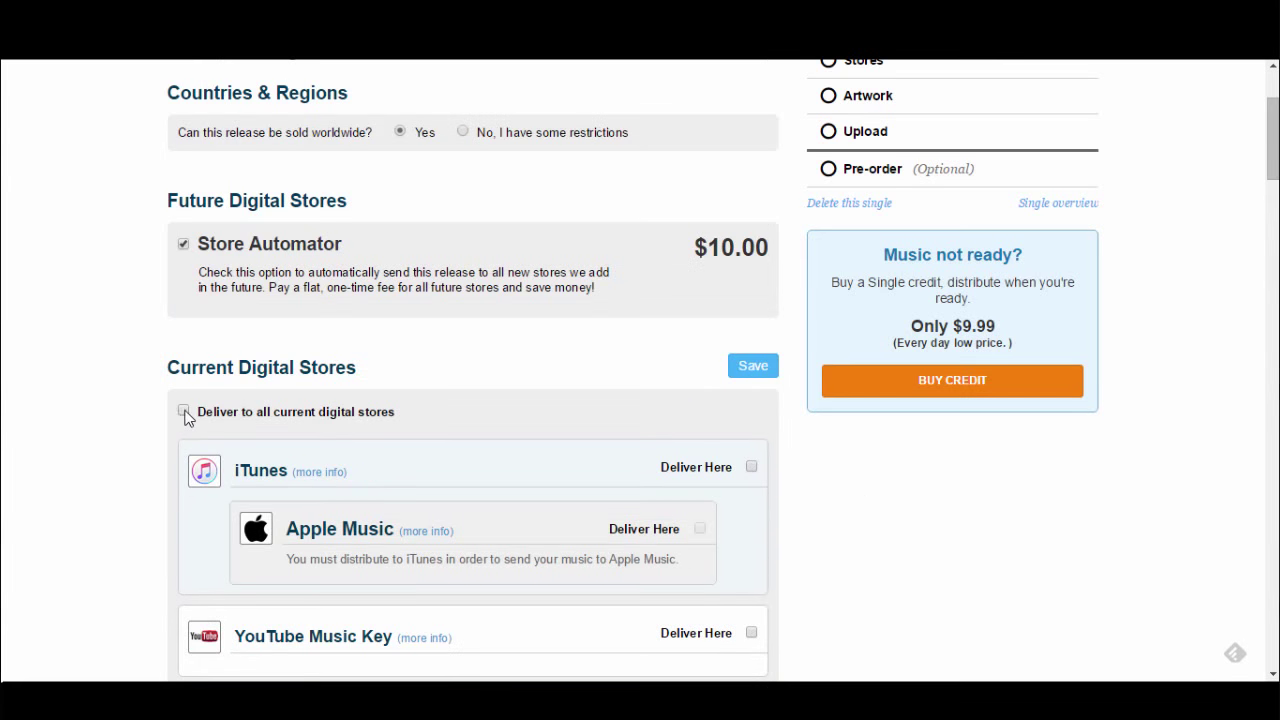
{"action": "left_click", "coordinate": [184, 411]}
{"action": "scroll", "coordinate": [208, 420], "scroll_direction": "up", "scroll_amount": 2}
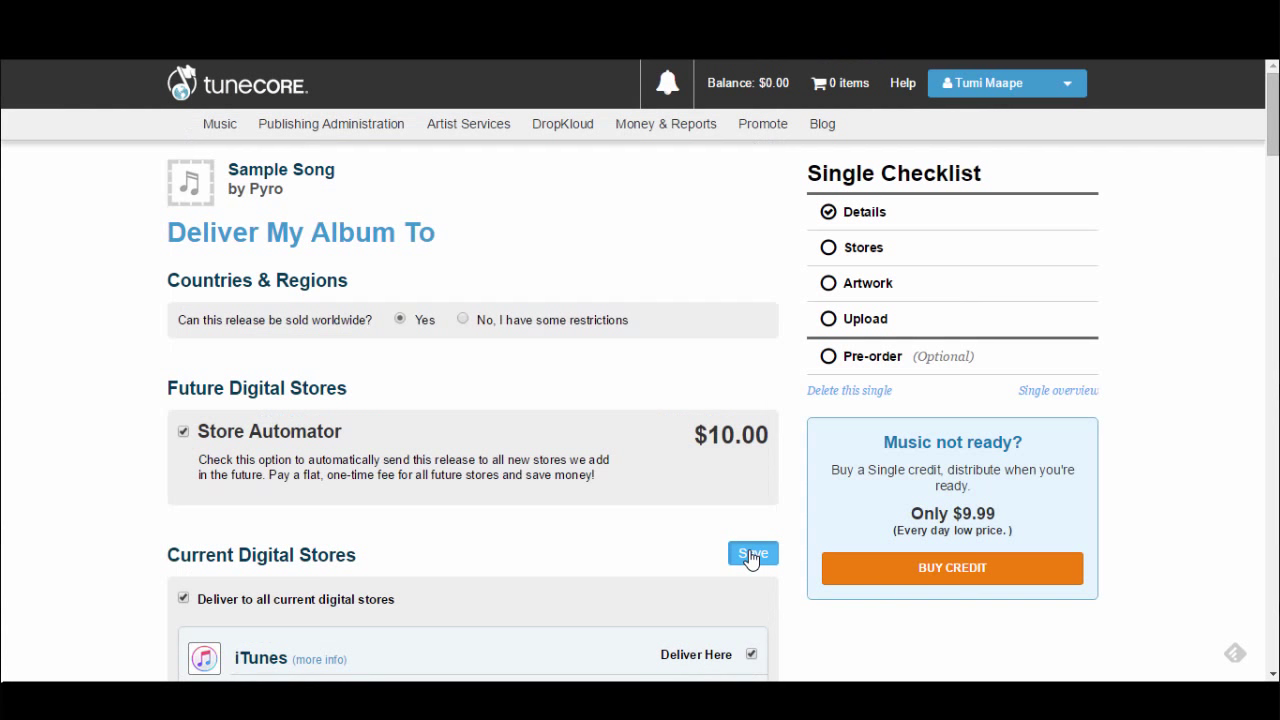
{"action": "left_click", "coordinate": [745, 560]}
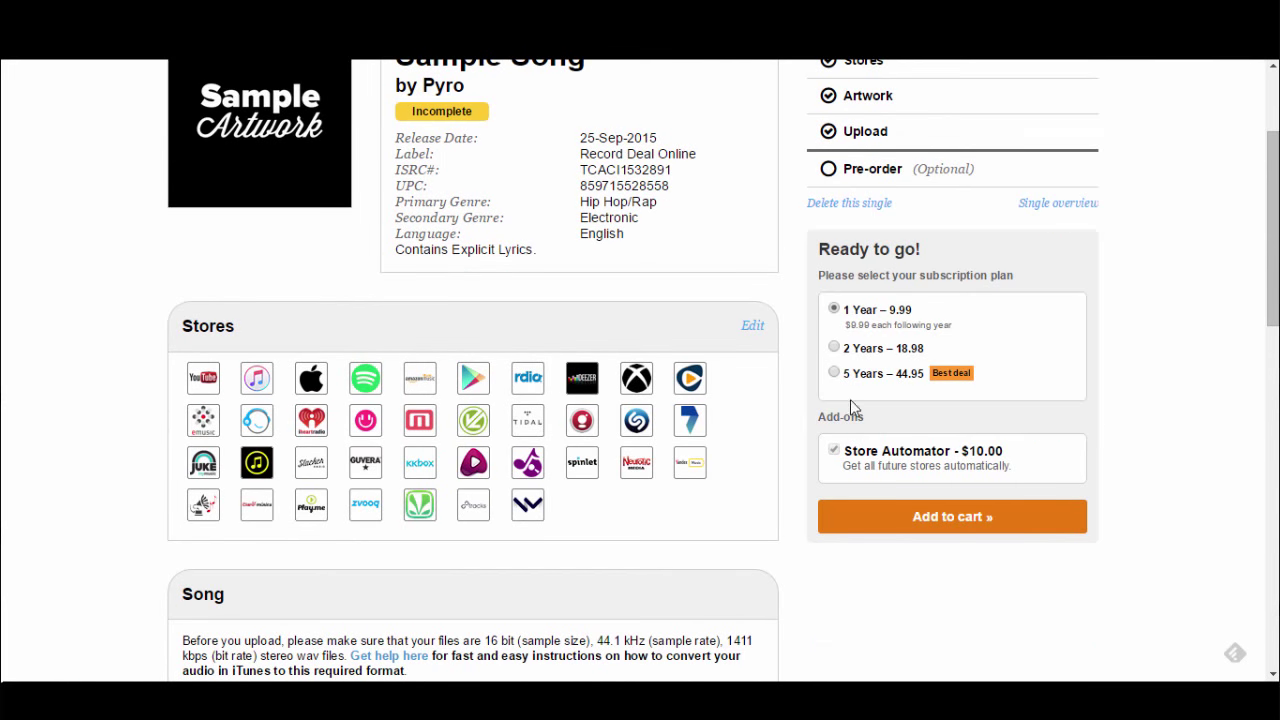
Add the single to the cart and proceed to the $19.99 checkout with PayPal payment.
{"action": "left_click", "coordinate": [935, 518]}
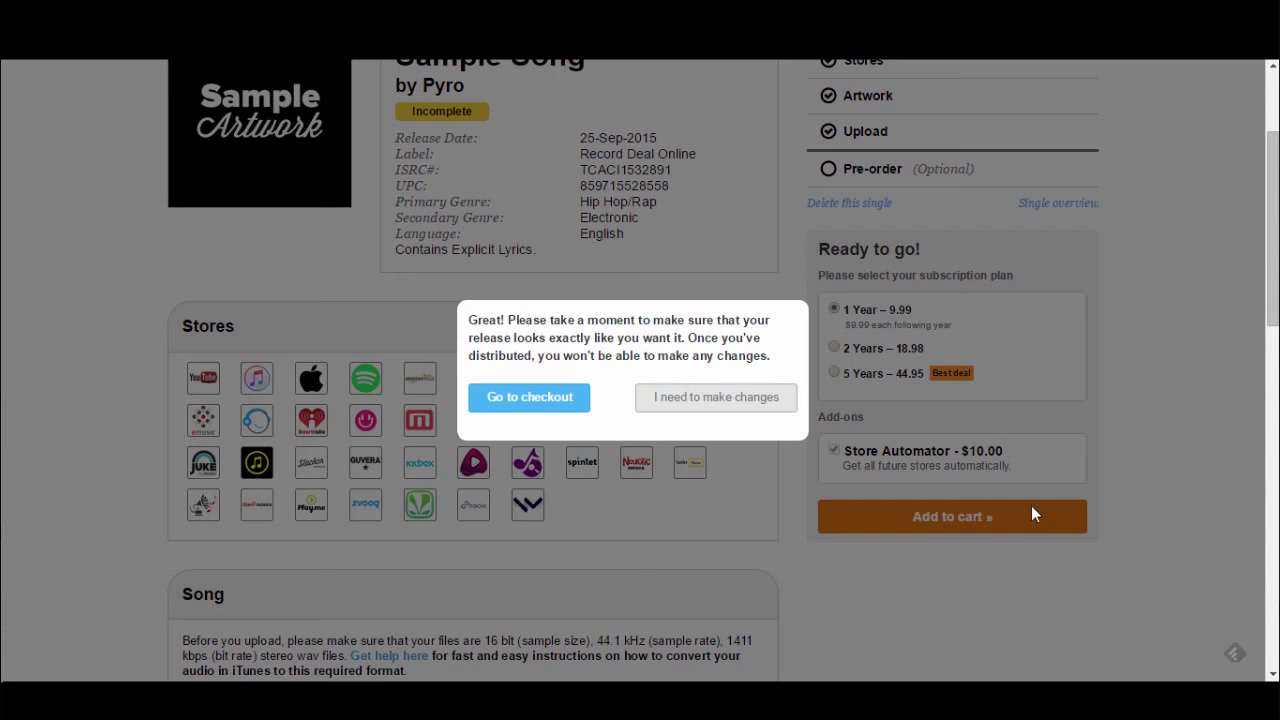
{"action": "left_click", "coordinate": [521, 405]}
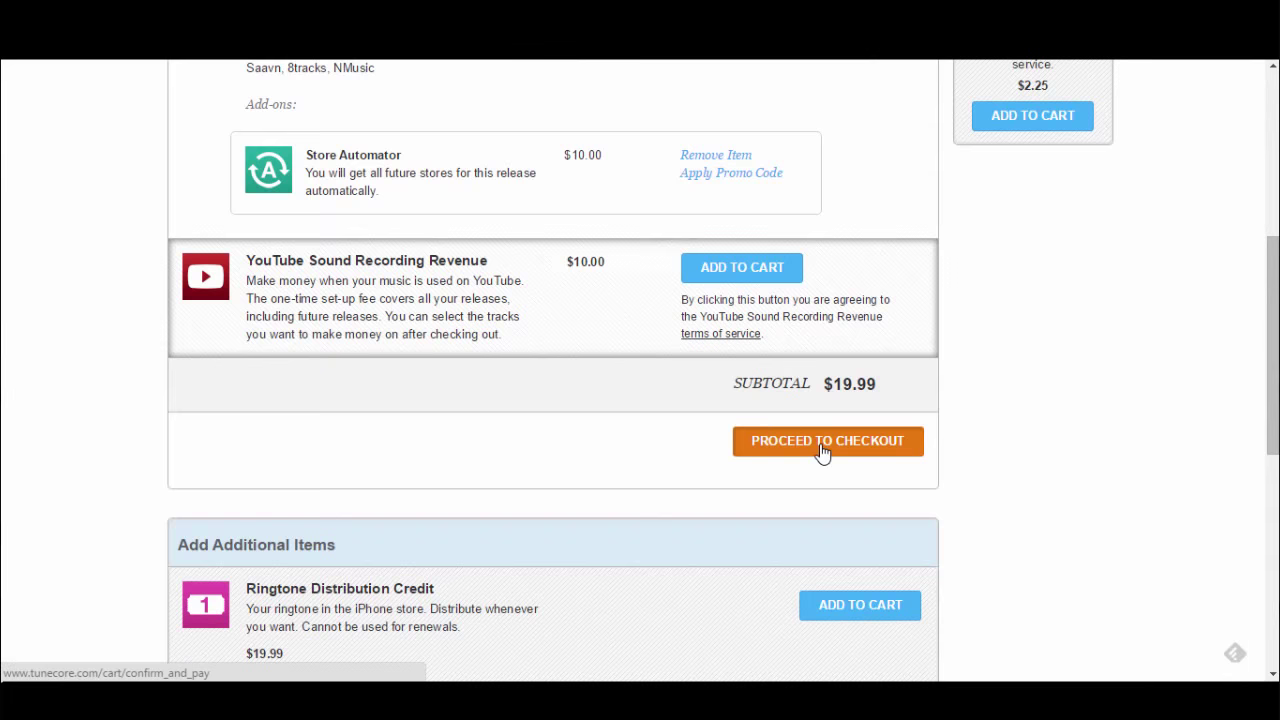
{"action": "left_click", "coordinate": [821, 446]}
{"action": "scroll", "coordinate": [900, 443], "scroll_direction": "down", "scroll_amount": 6}
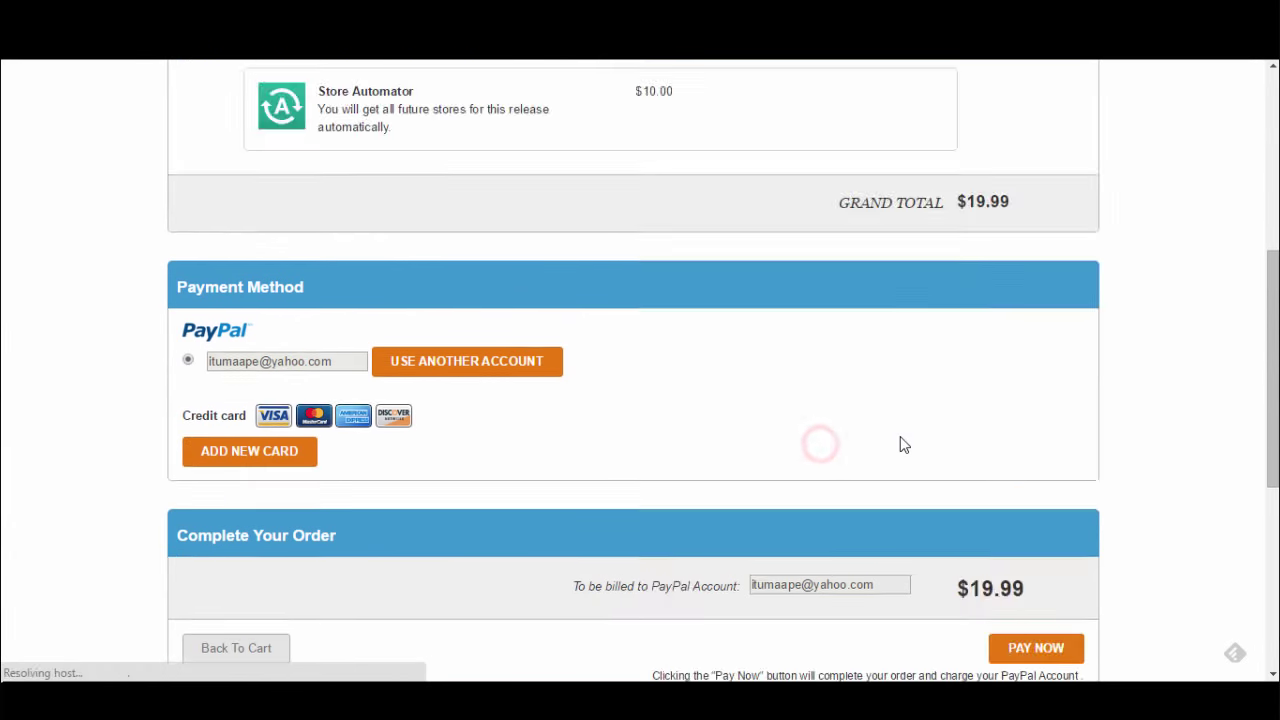